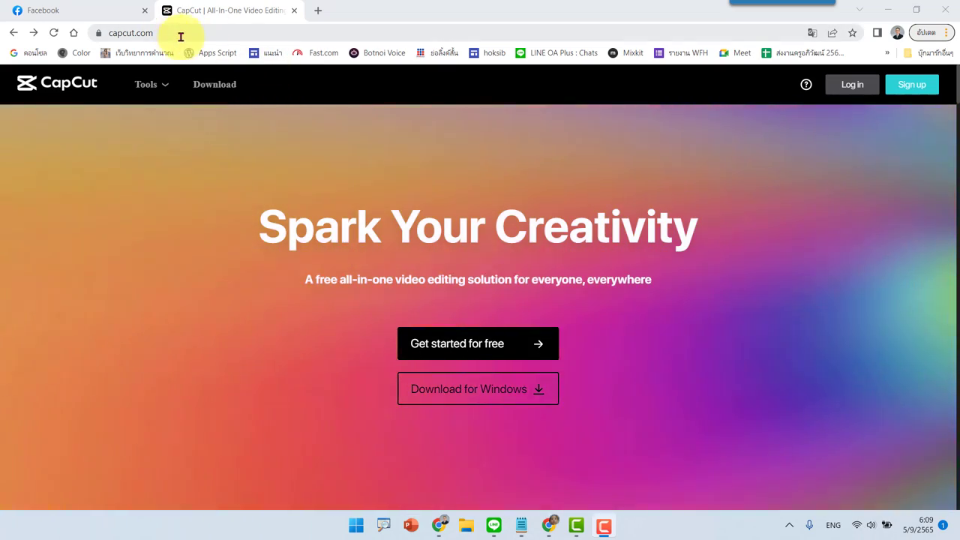
Step: On capcut.com, start the Windows download of CapCut_1_0_4_58_capcutpc_0.exe
click(188, 33)
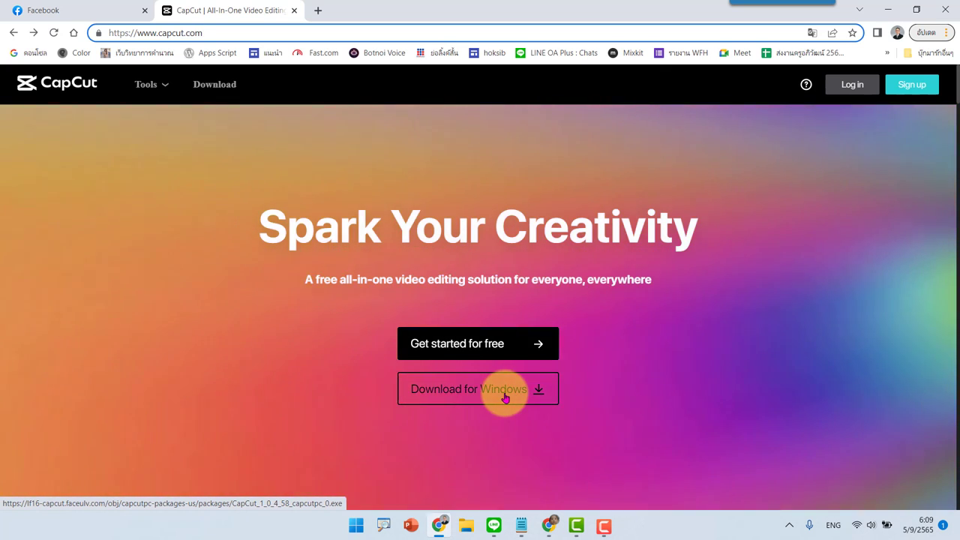
click(505, 399)
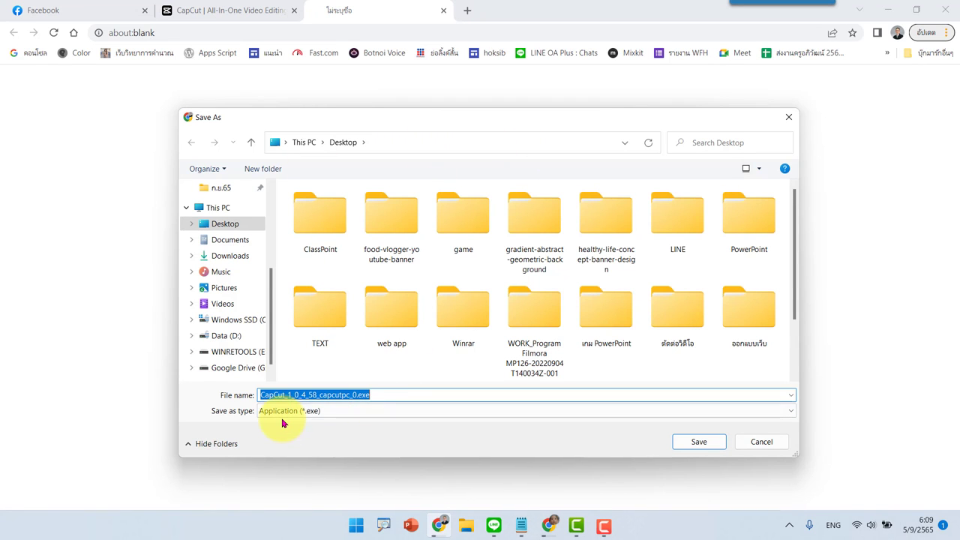
Step: Save CapCut_1_0_4_58_capcutpc_0.exe to the Desktop
click(703, 443)
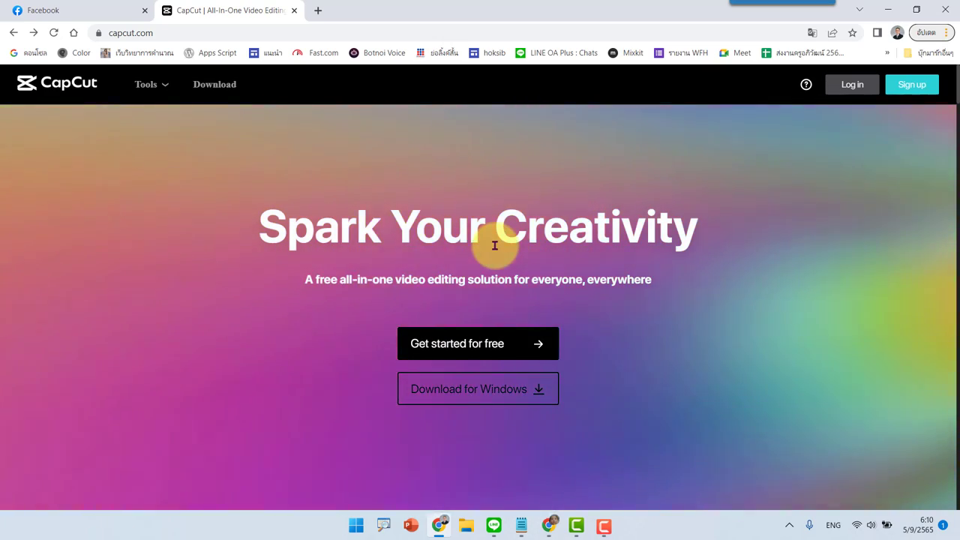
Step: Run the downloaded installer, install CapCut, and launch it once installation finishes
click(523, 281)
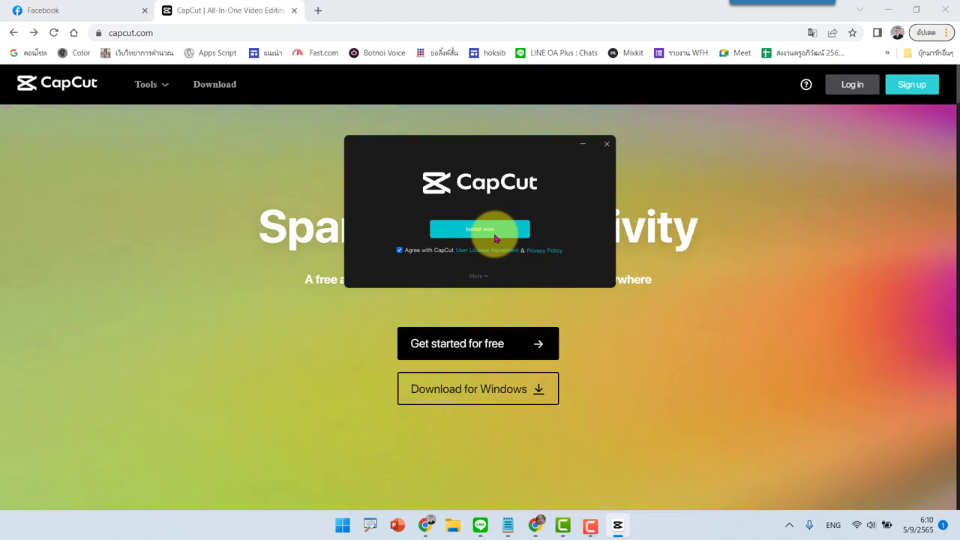
click(499, 235)
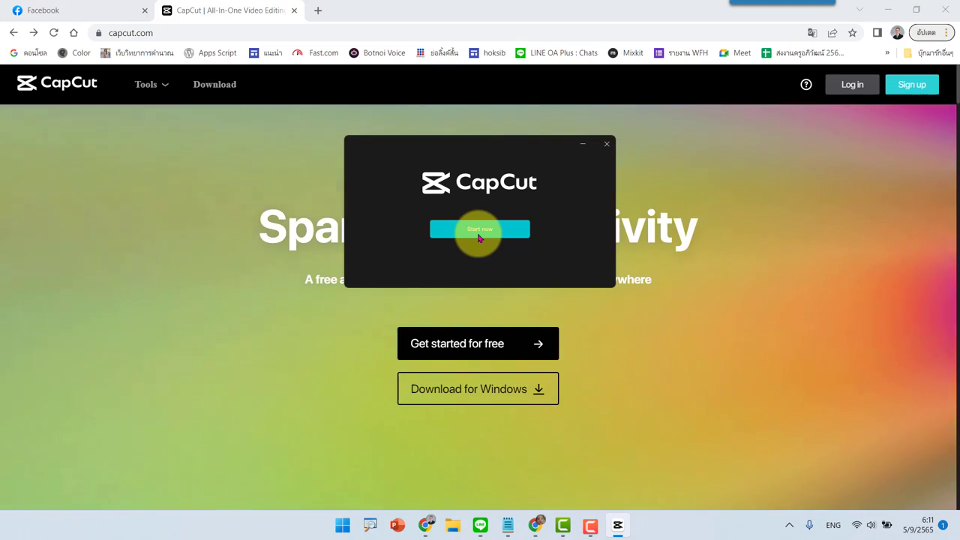
click(492, 234)
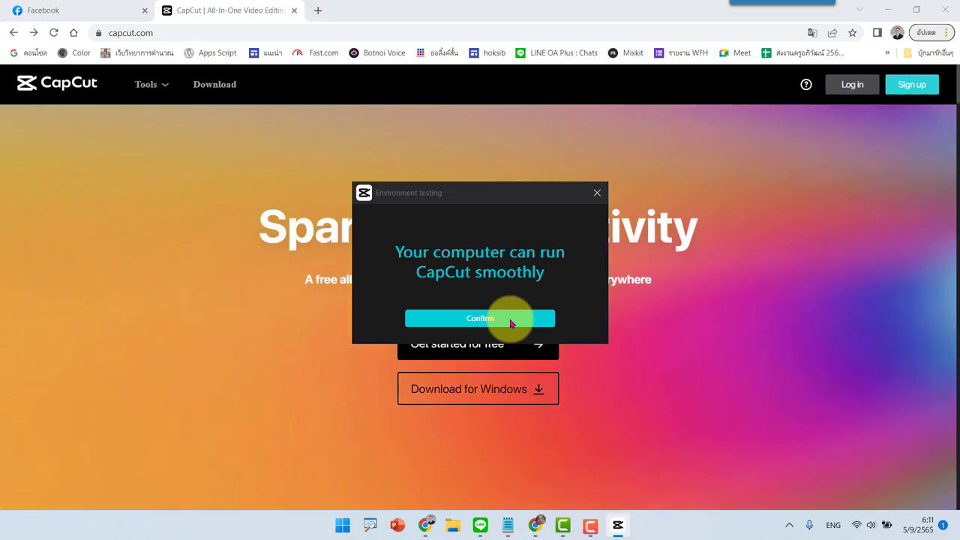
Step: Confirm the environment test result and start a new empty project named 0905
click(510, 321)
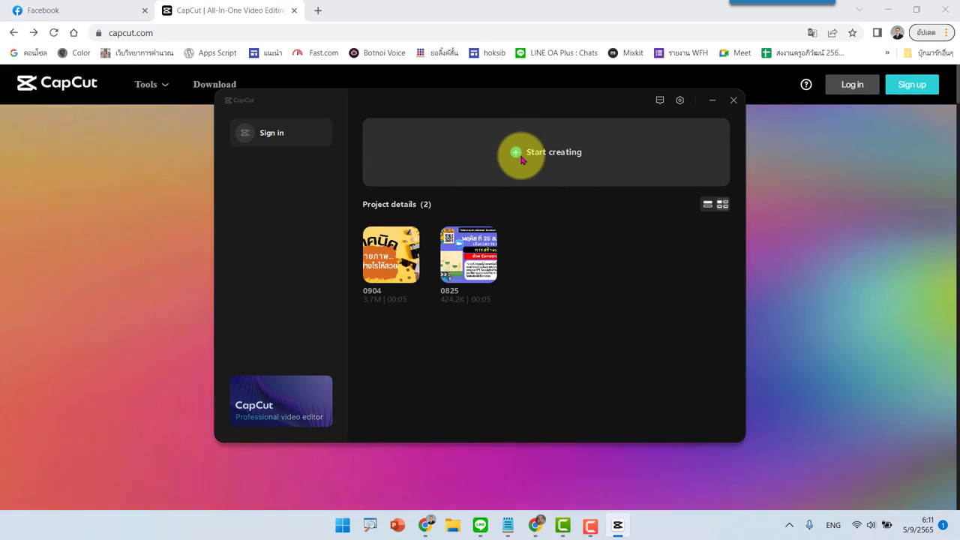
click(548, 154)
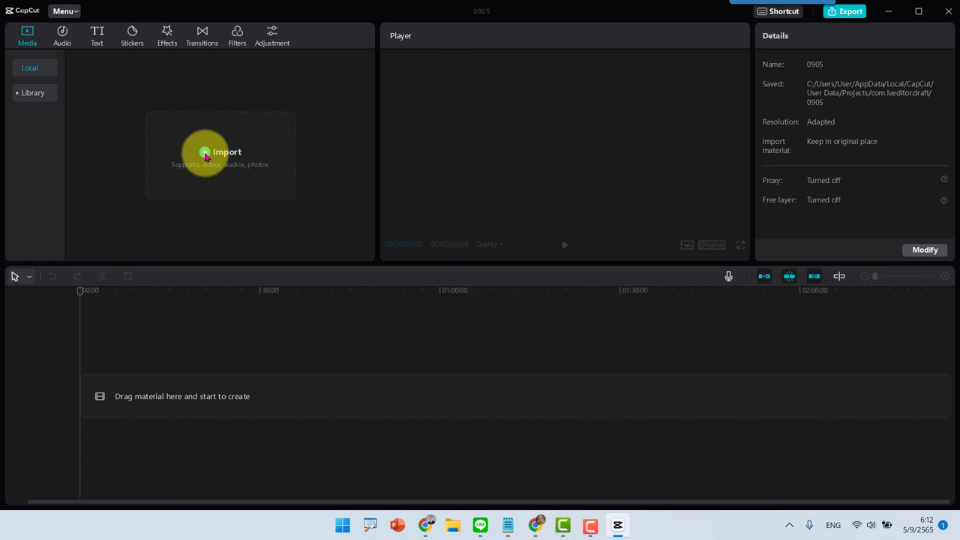
Step: Import the Action Background Music.mp3 track from the Music folder
click(205, 155)
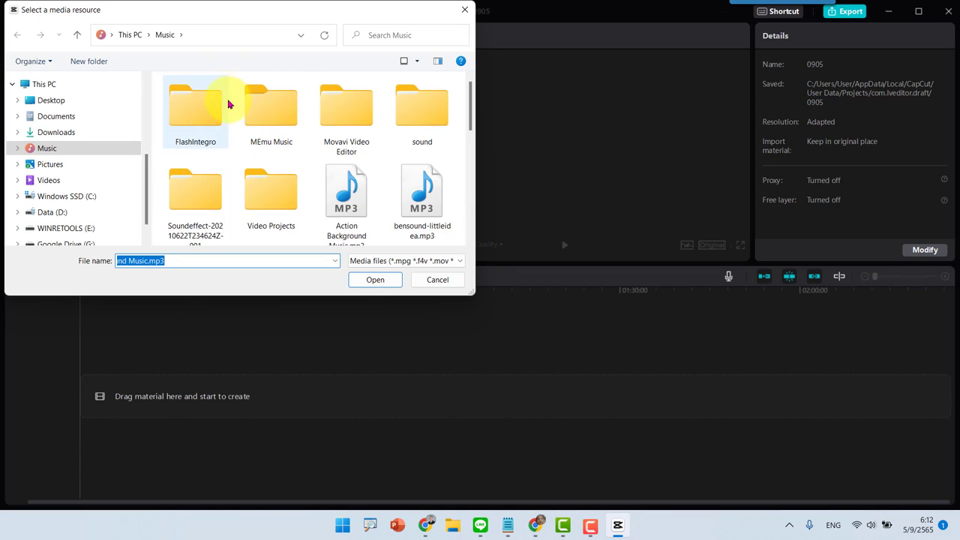
click(352, 187)
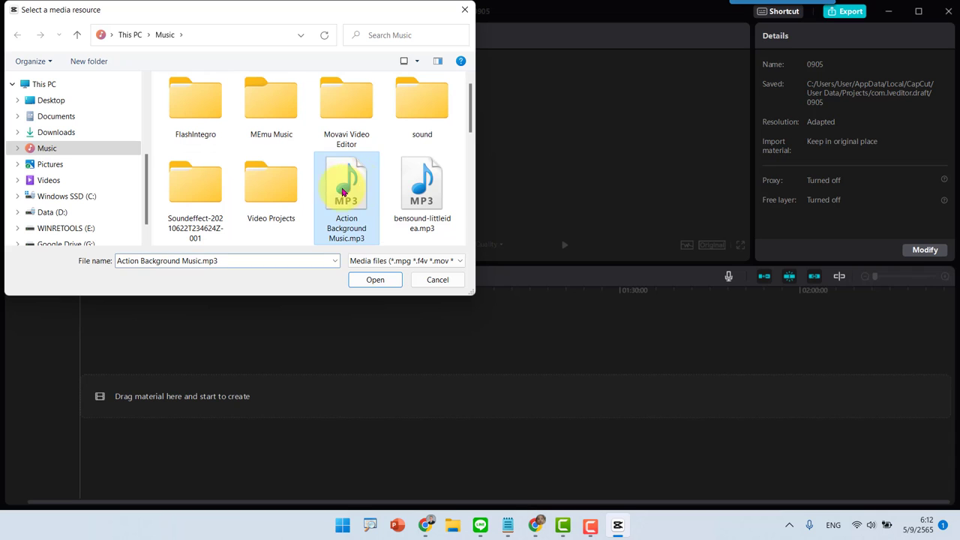
click(376, 280)
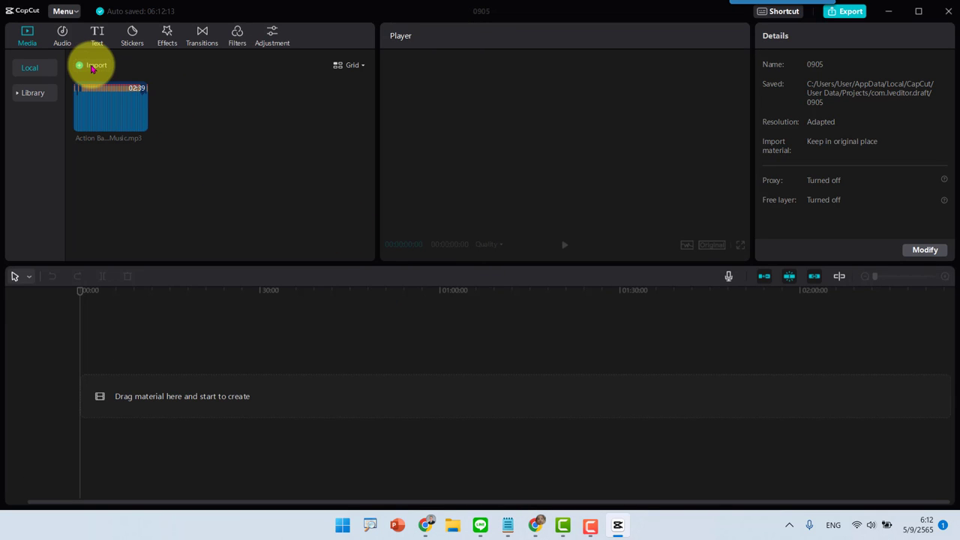
Step: Import the 191311.jpg photo from the Pictures folder
click(94, 67)
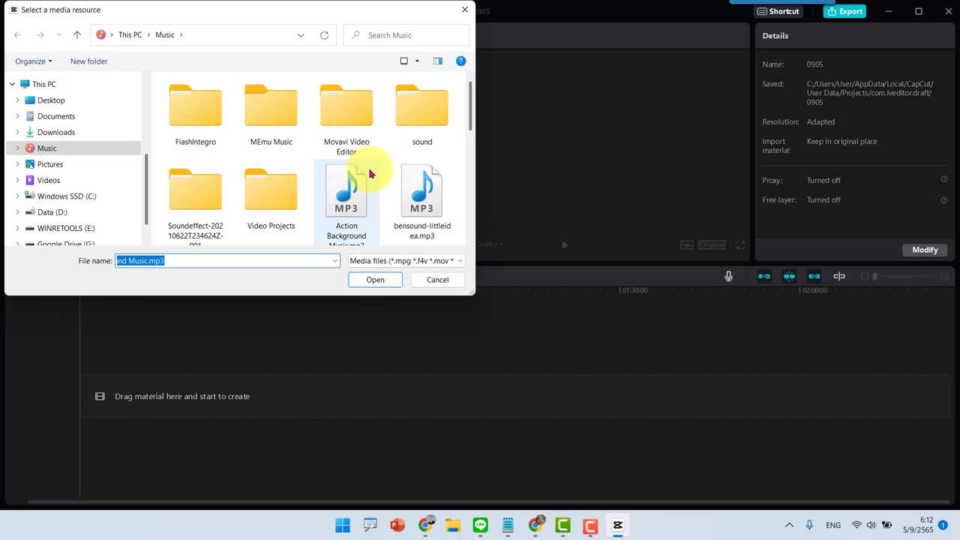
click(50, 164)
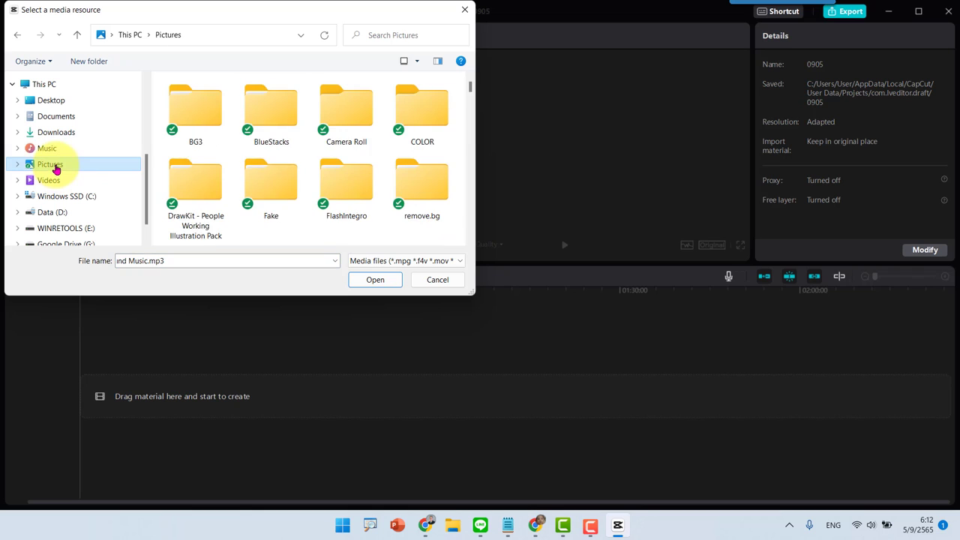
scroll(277, 178, down, 3)
scroll(277, 178, down, 2)
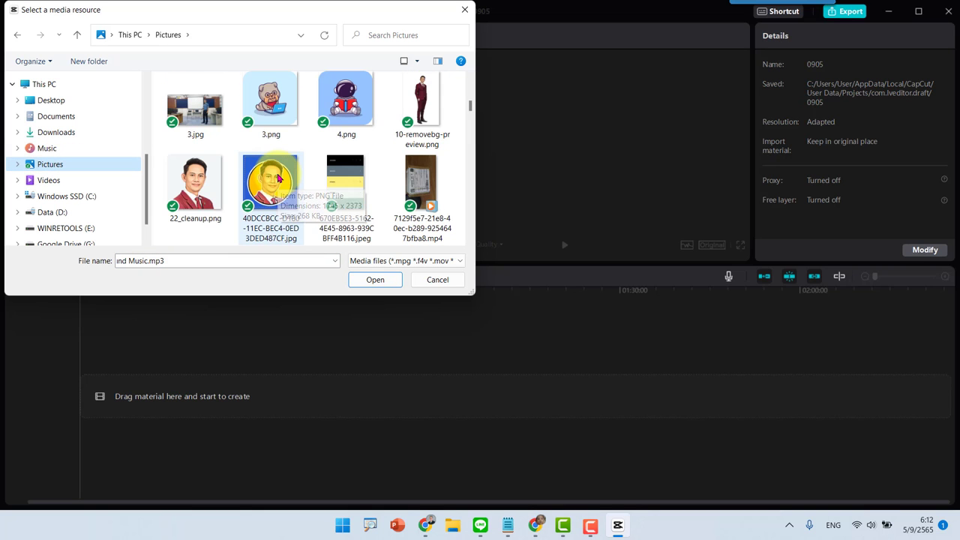
scroll(258, 189, down, 1)
scroll(257, 190, down, 1)
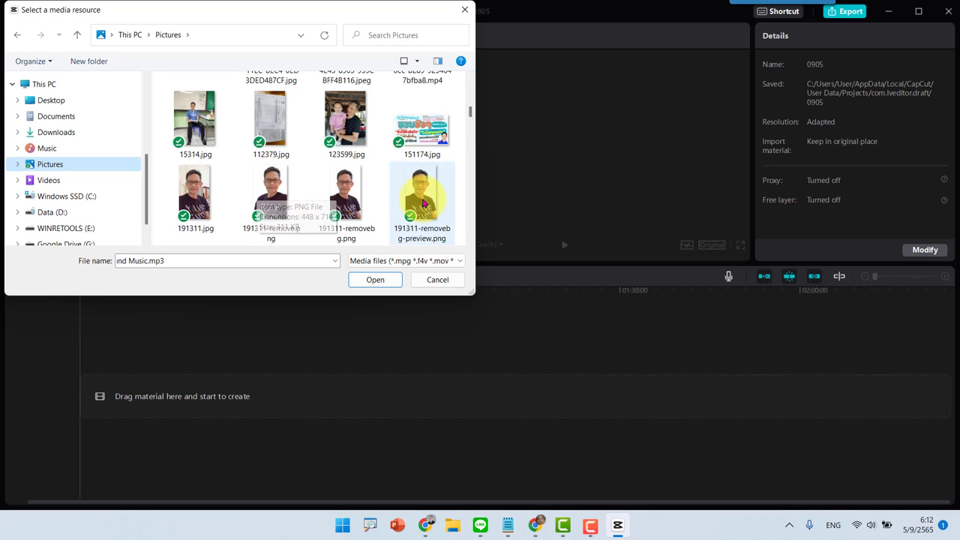
double_click(205, 199)
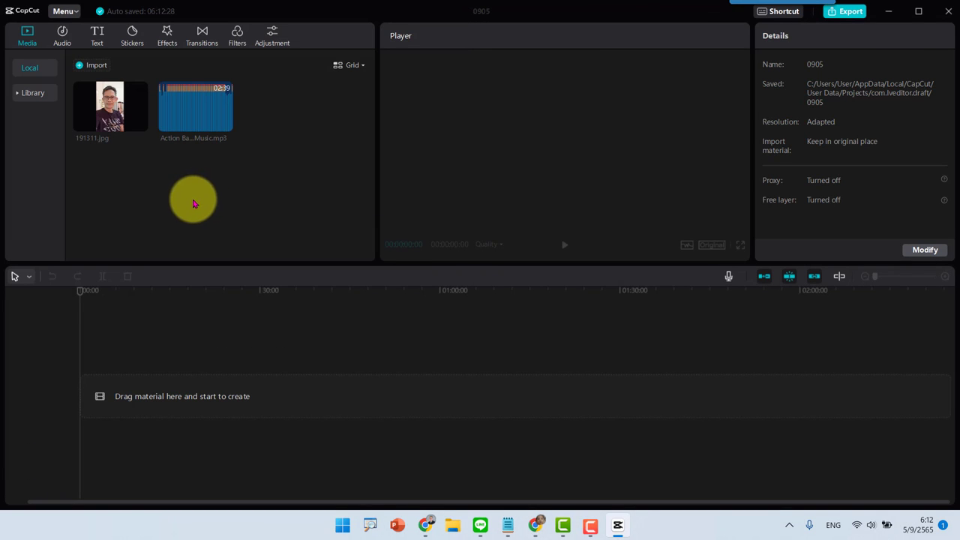
Step: Import Untitled.mp4 from the Videos folder as the third media file
click(97, 67)
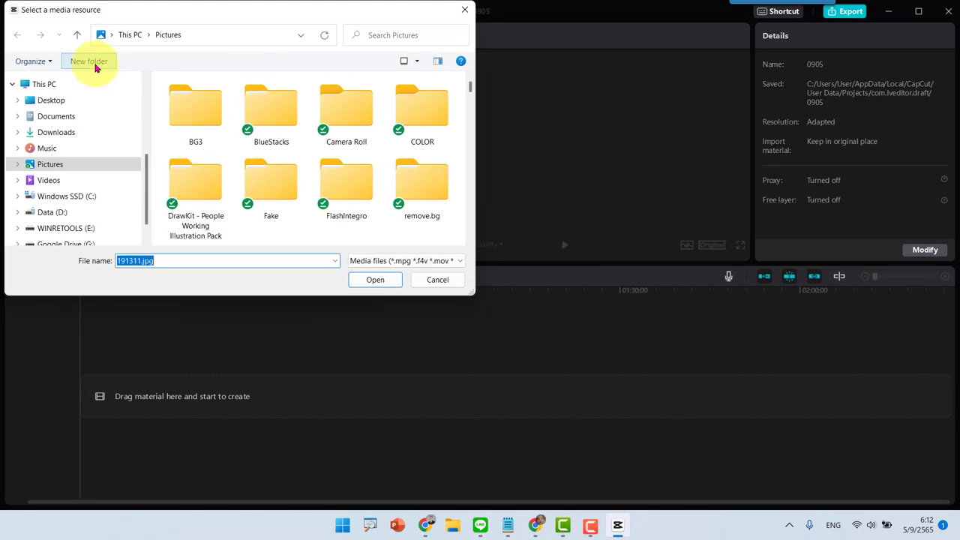
click(51, 180)
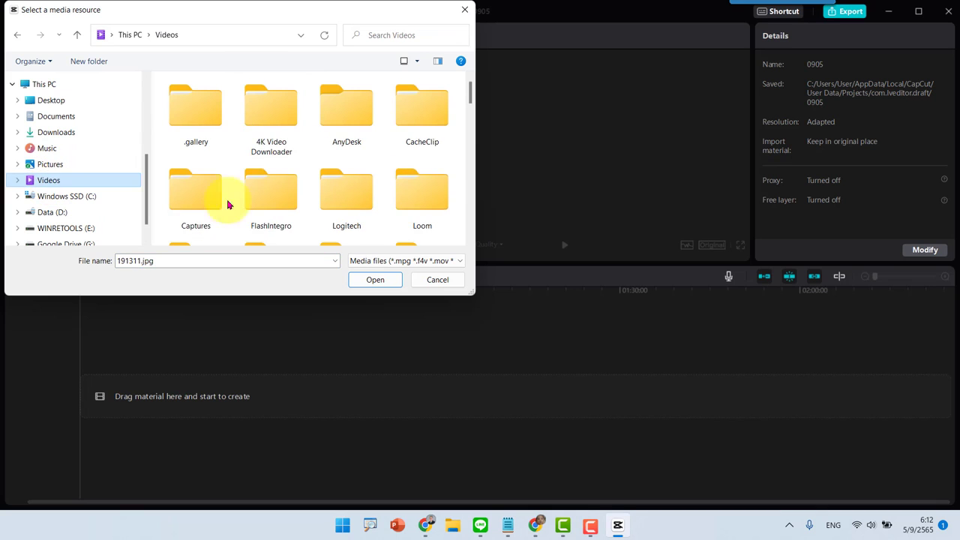
scroll(375, 176, down, 3)
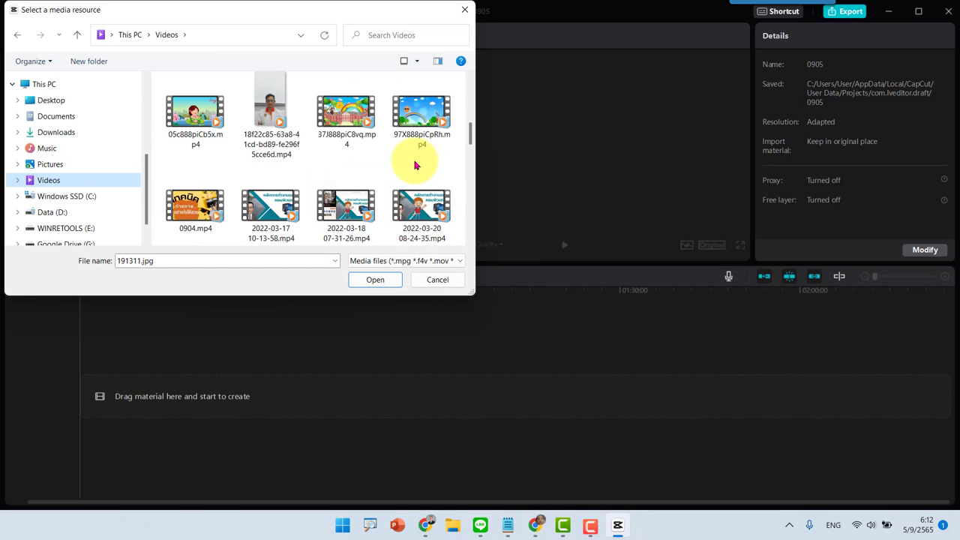
scroll(417, 167, down, 3)
scroll(416, 167, down, 3)
scroll(418, 161, down, 3)
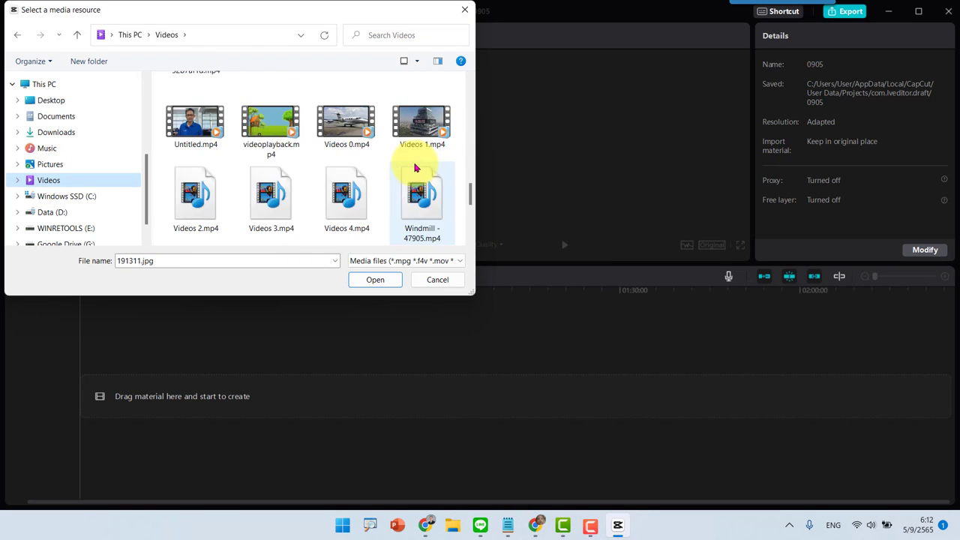
click(205, 142)
double_click(205, 142)
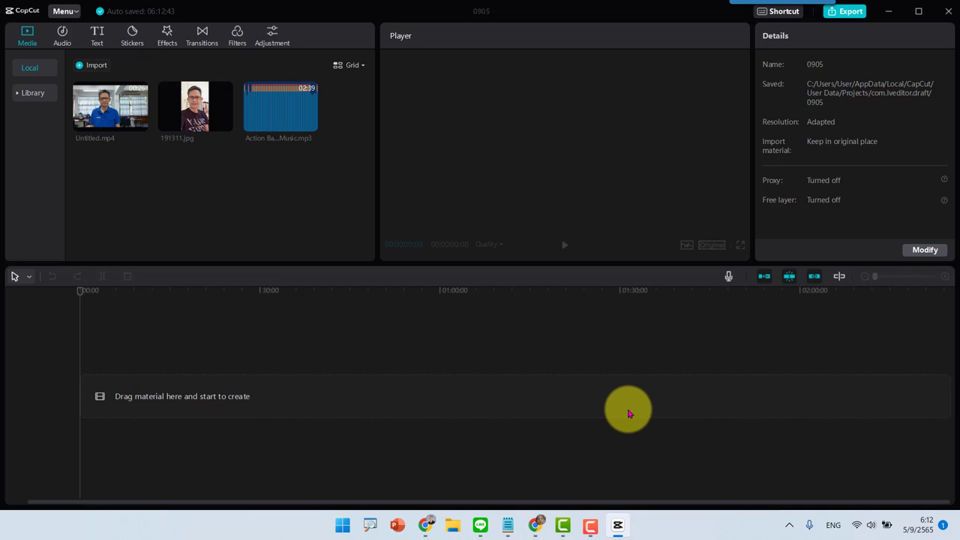
Step: Place Untitled.mp4 on the timeline, preview it, and move the playhead to about 0:05
drag(116, 105, 124, 407)
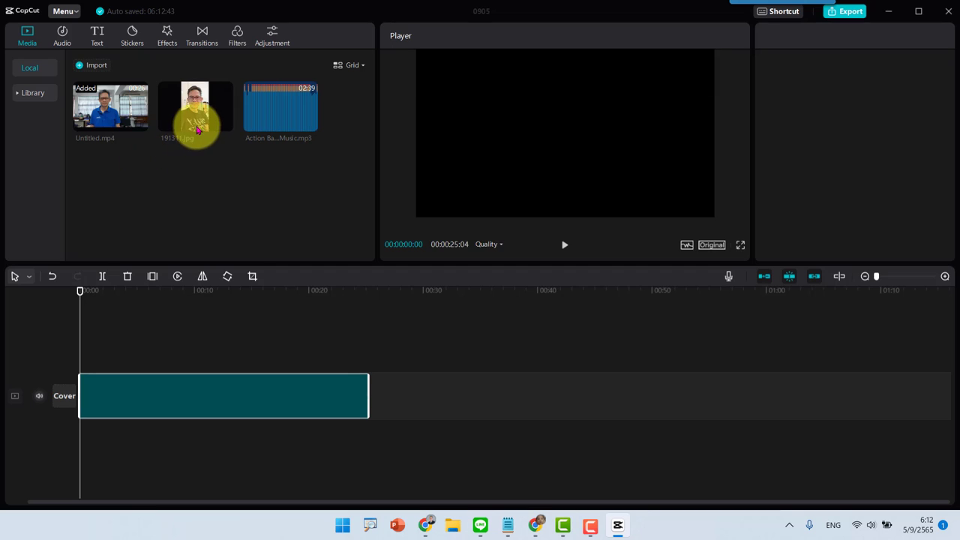
mouse_move(215, 128)
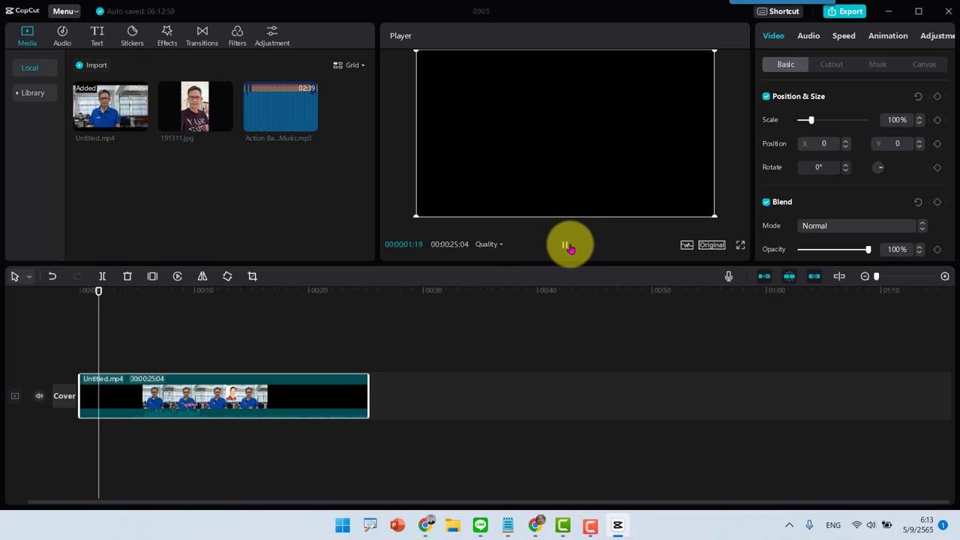
click(565, 248)
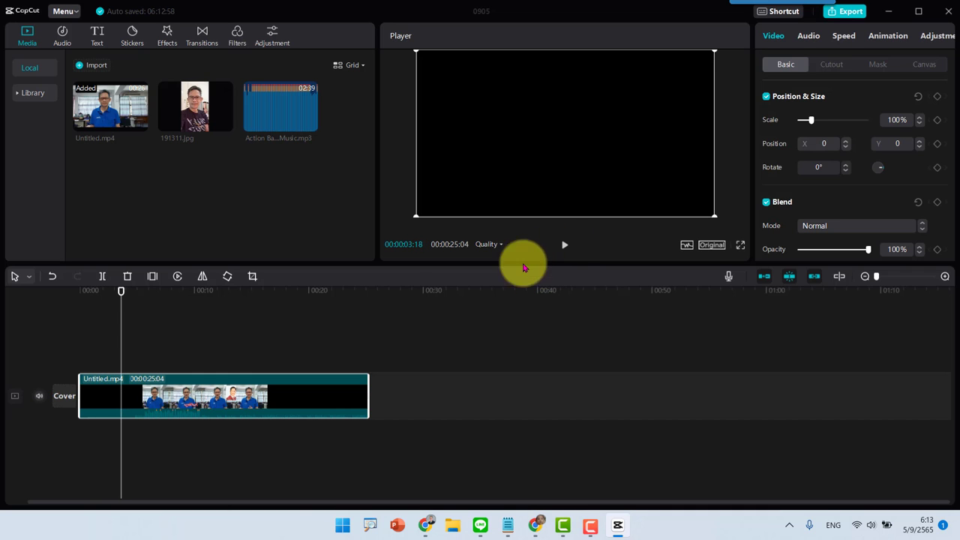
mouse_move(122, 293)
mouse_down()
mouse_move(166, 321)
mouse_move(110, 341)
mouse_move(142, 342)
mouse_up()
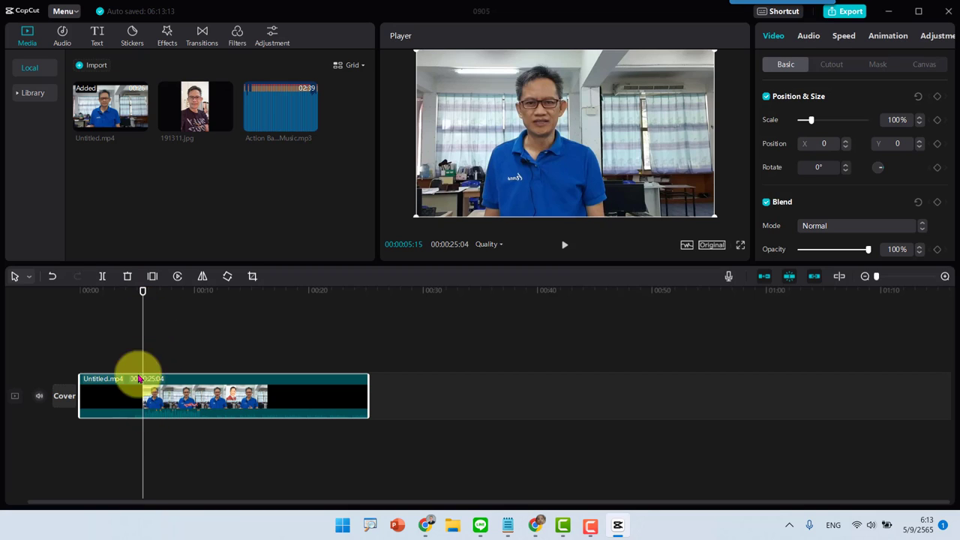
Step: Split Untitled.mp4 at 0:05, delete the opening part, and replay from the start
click(102, 279)
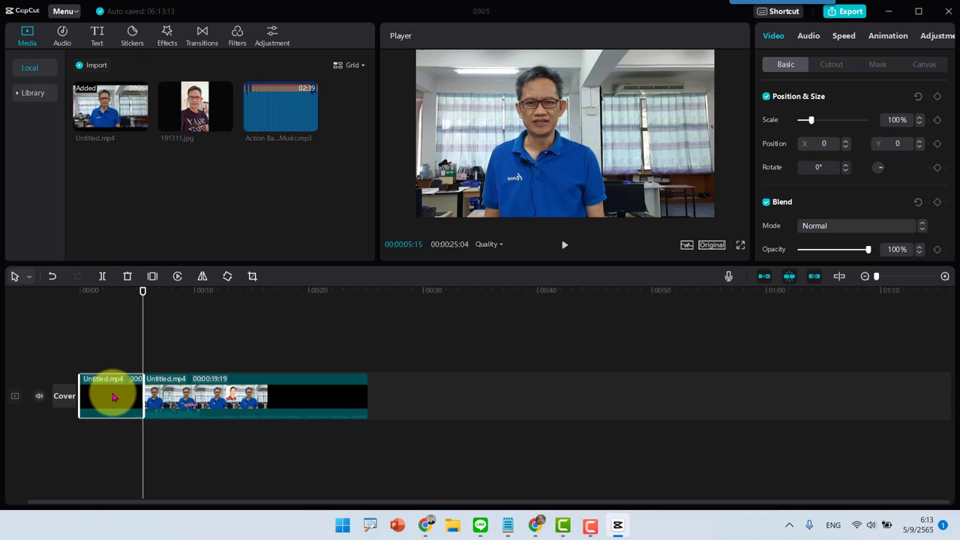
key(Delete)
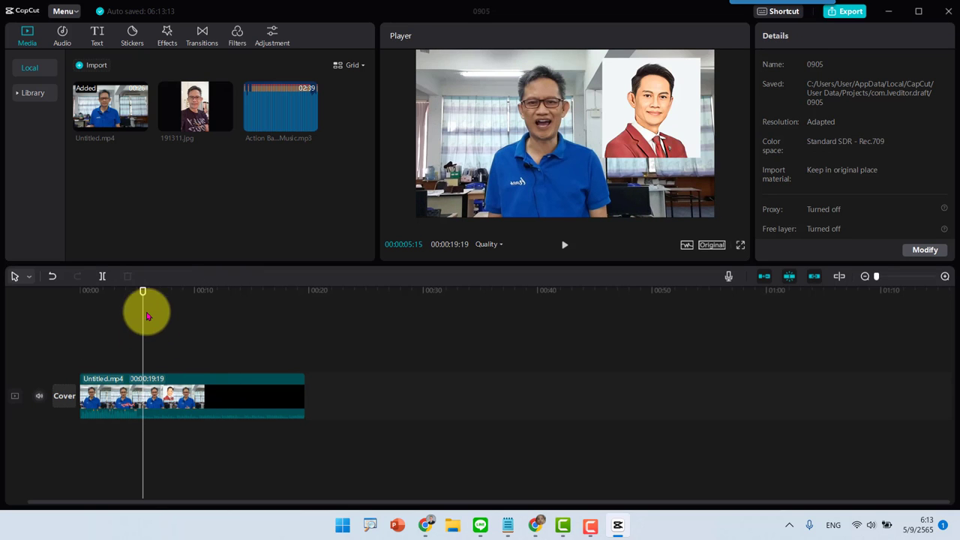
drag(143, 291, 64, 311)
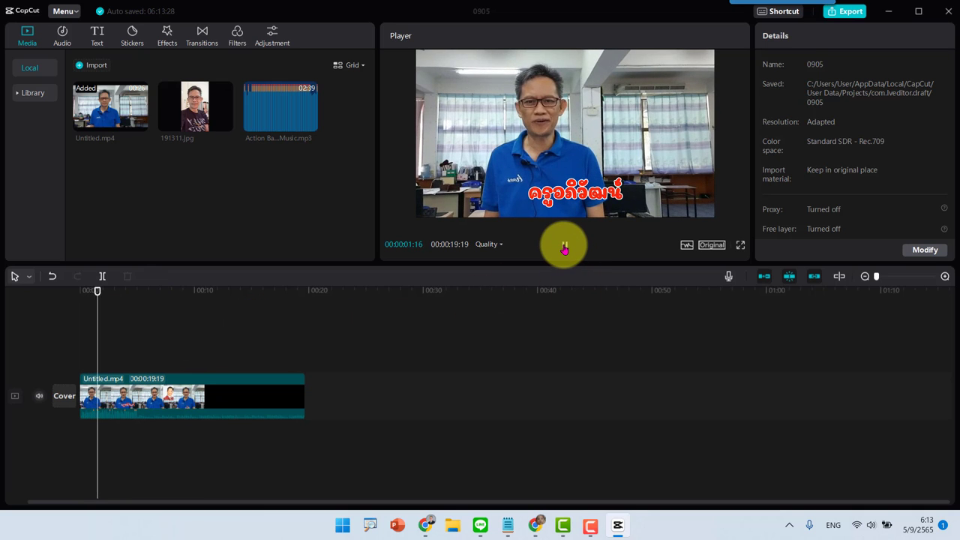
click(564, 247)
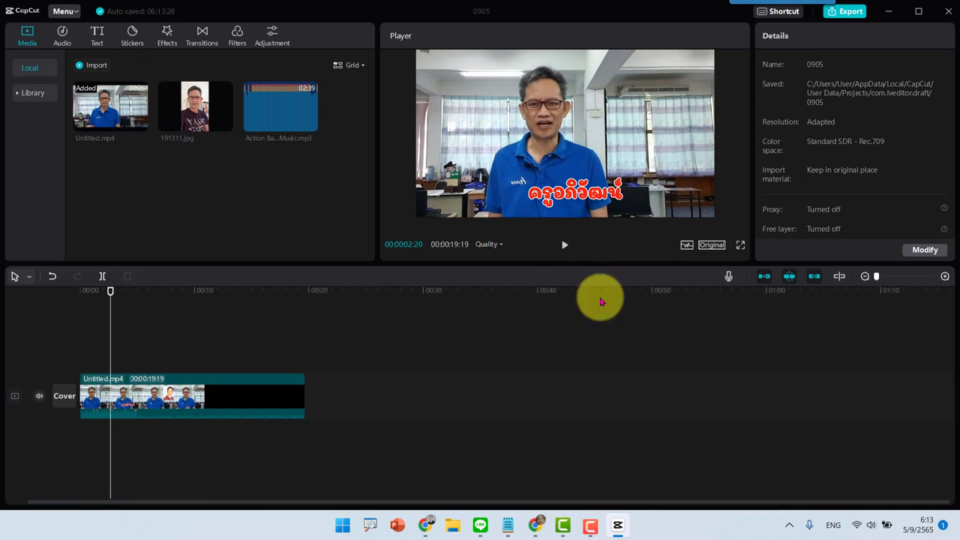